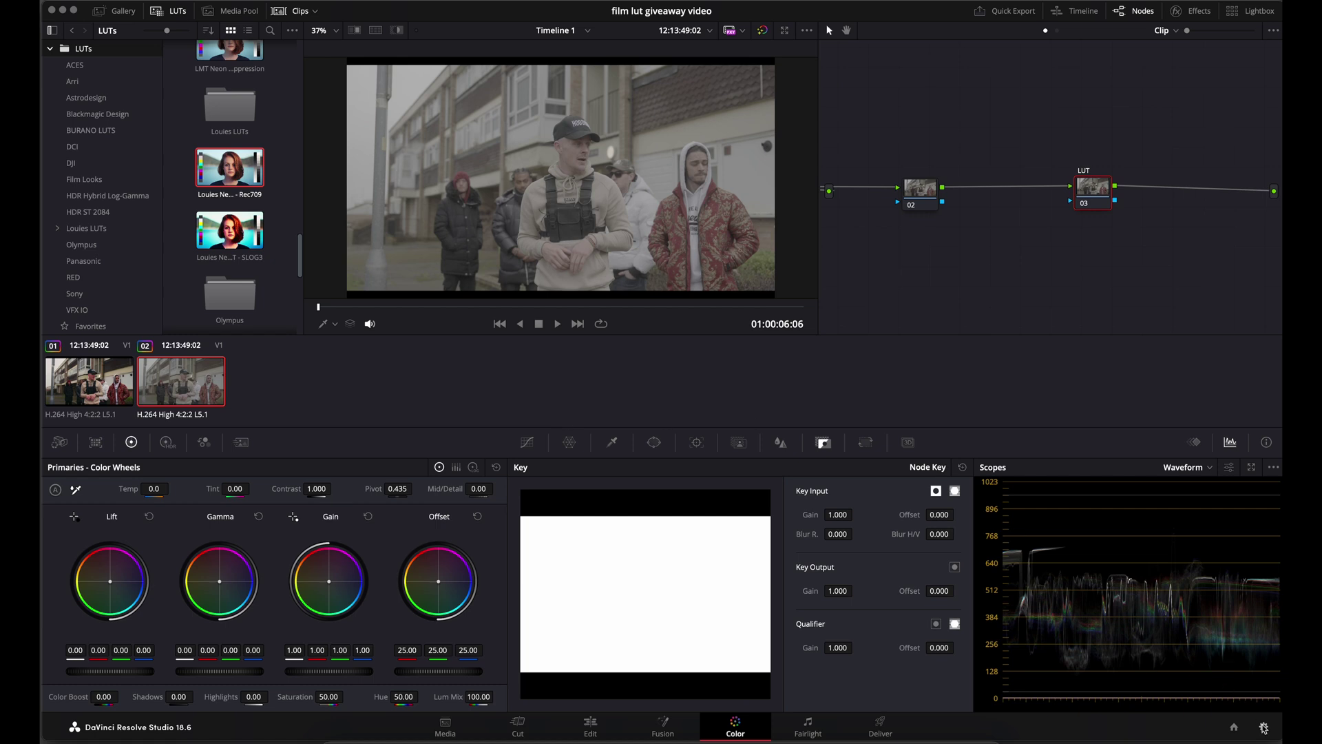
- Open Color Management in Project Settings and reveal Resolve's LUT folder in Finder
click(1264, 728)
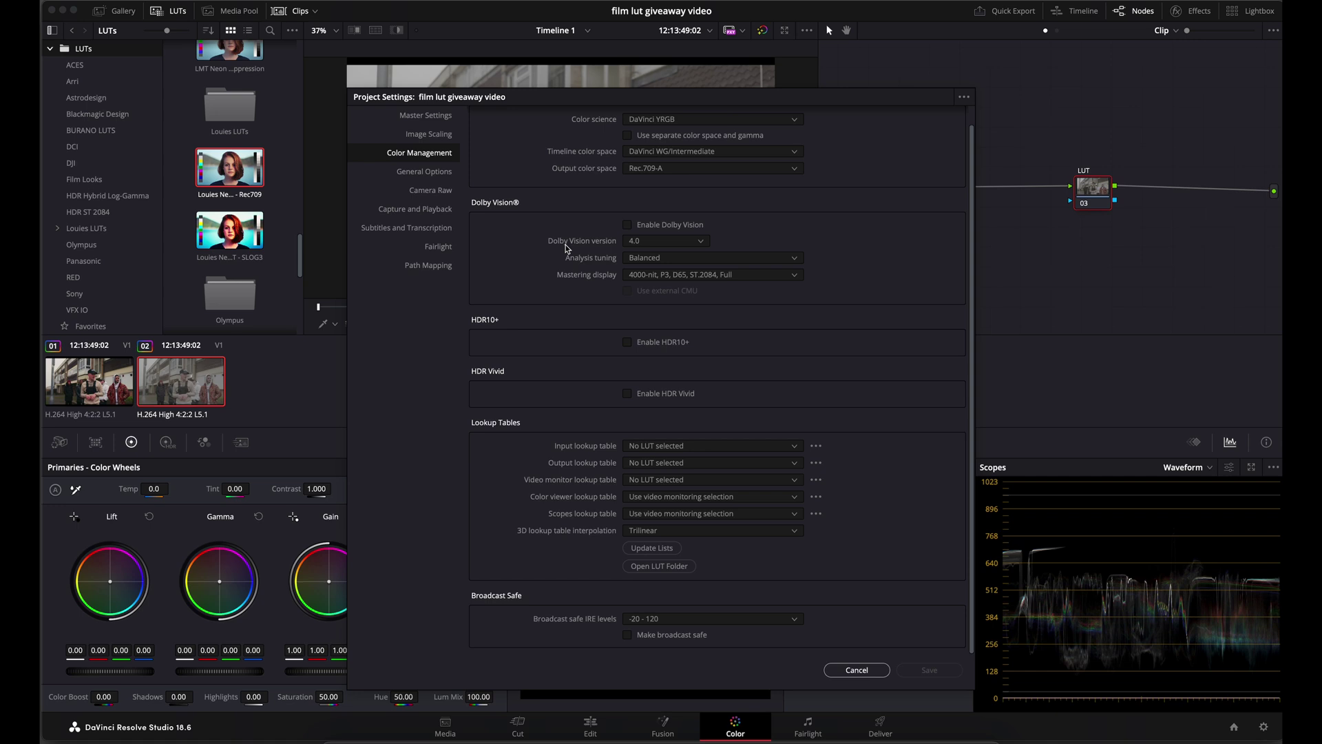
scroll(568, 250, up, 1)
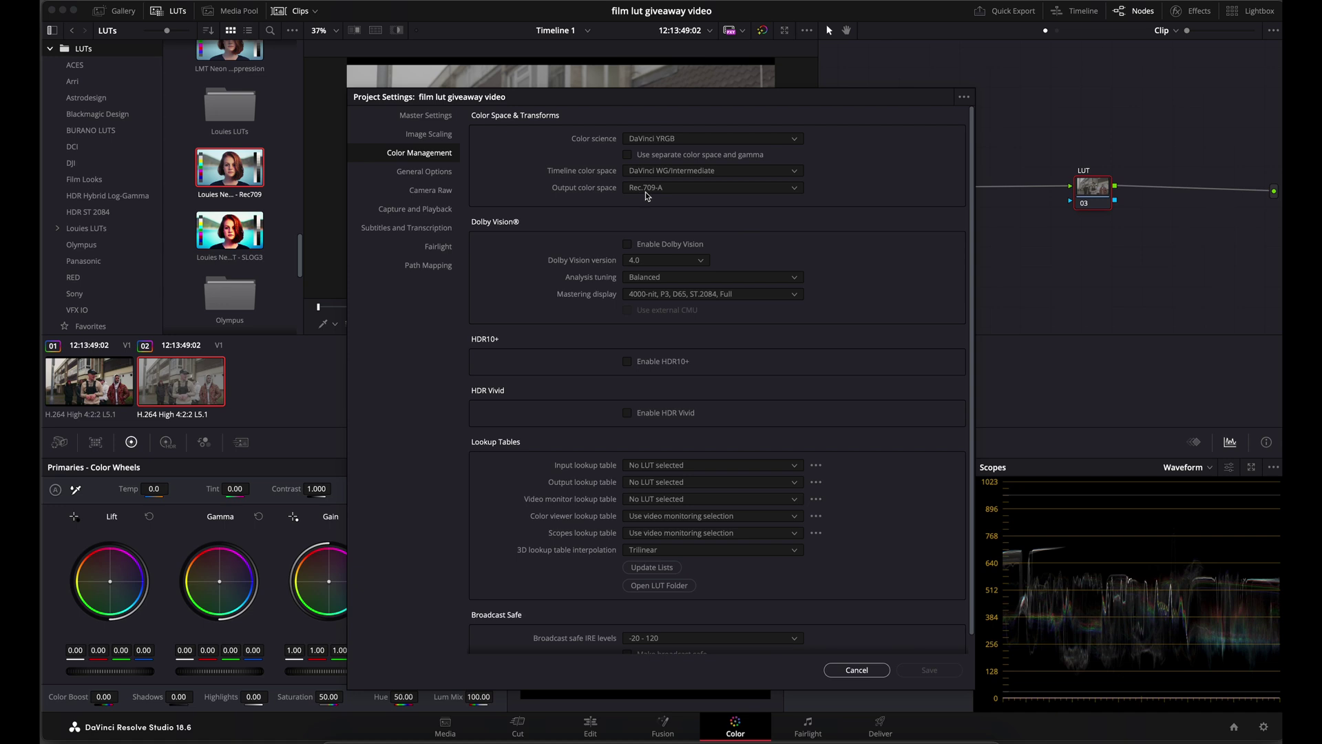
scroll(704, 331, down, 1)
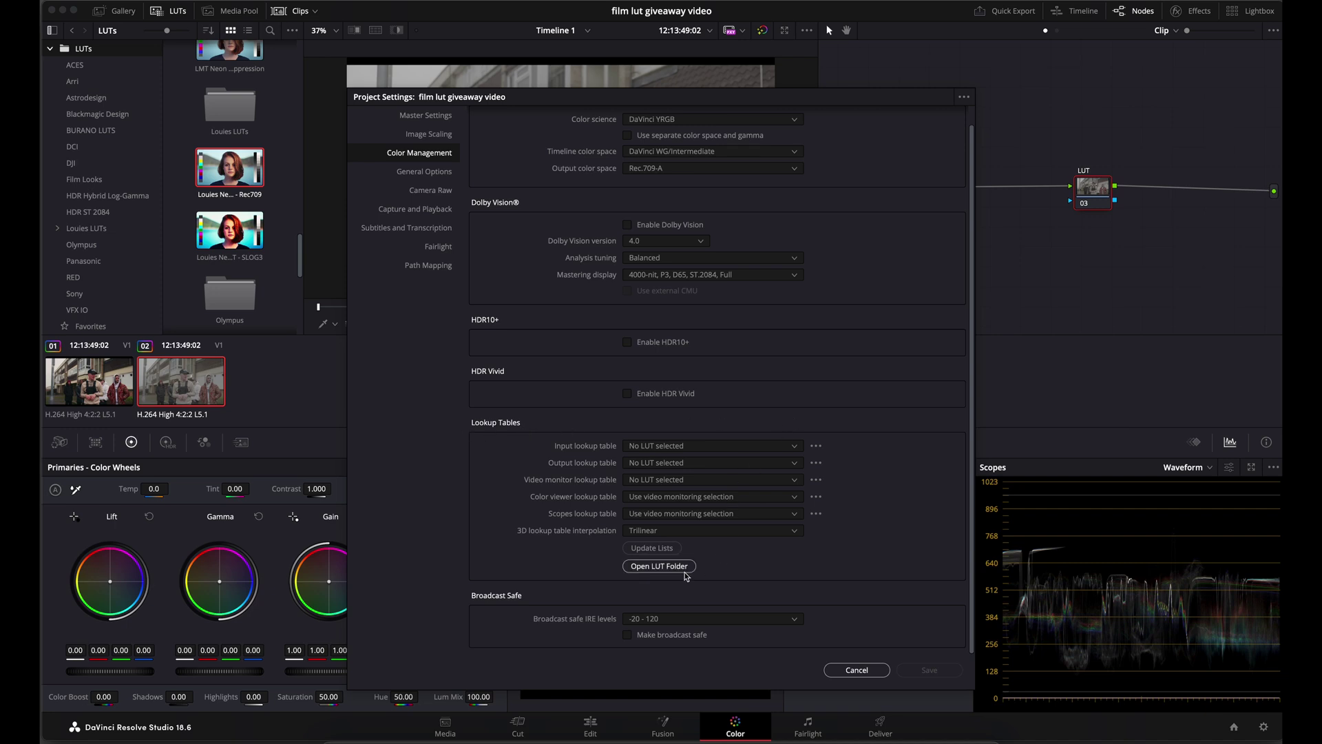
click(667, 571)
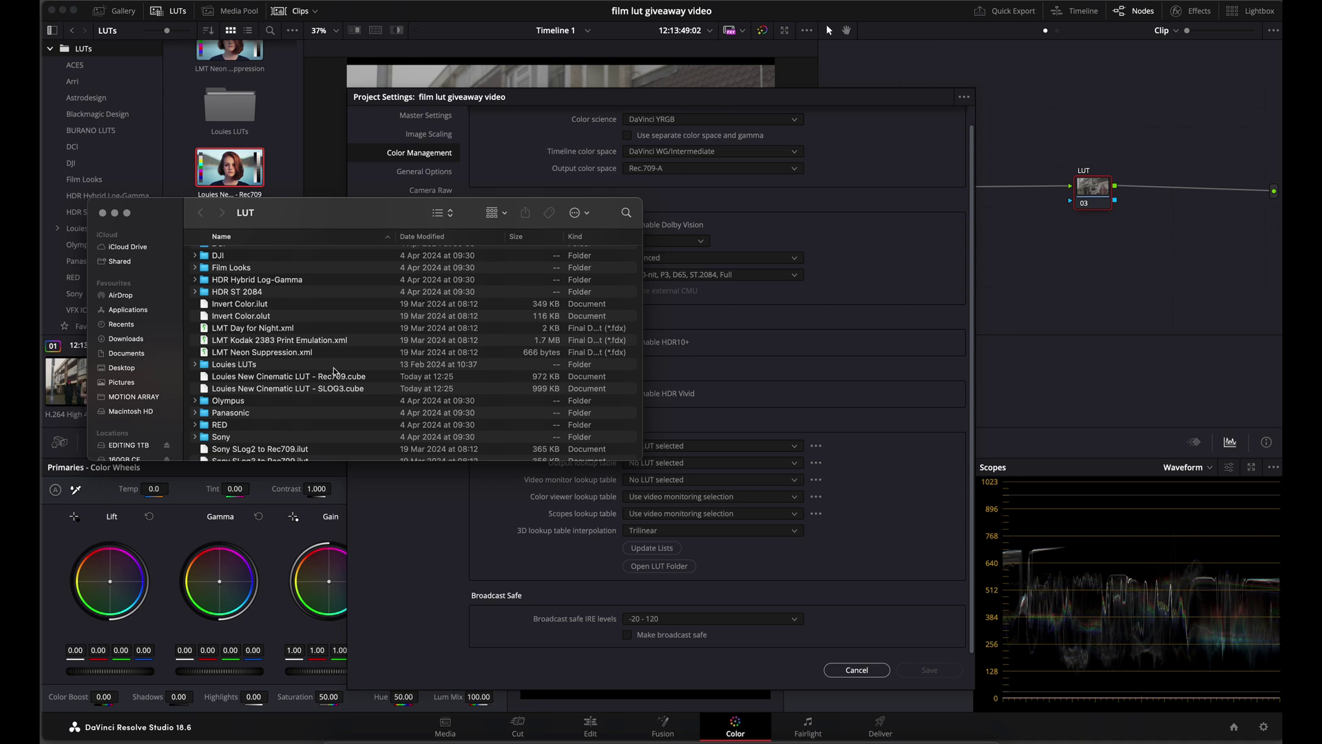
- Copy the Rec709 and SLOG3 cinematic .cube files from the Desktop into the LUT folder, replacing both
click(122, 3)
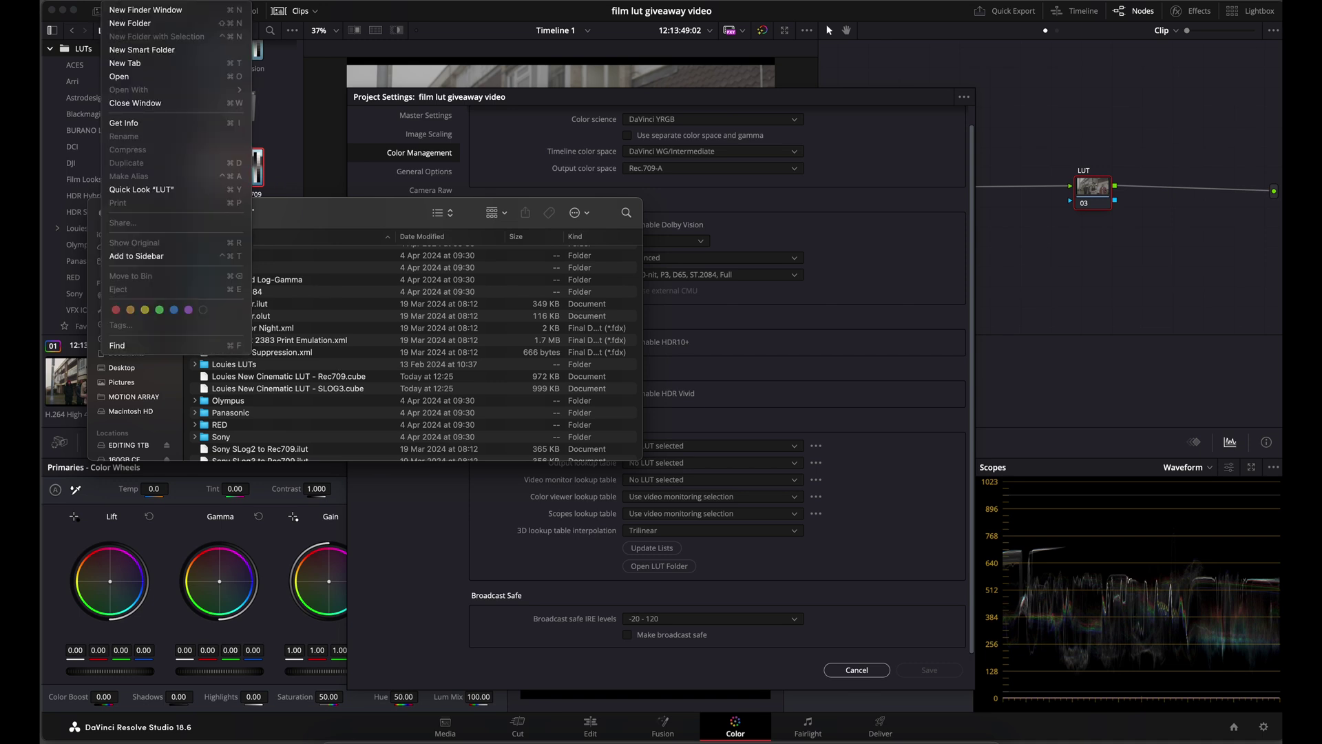
click(131, 10)
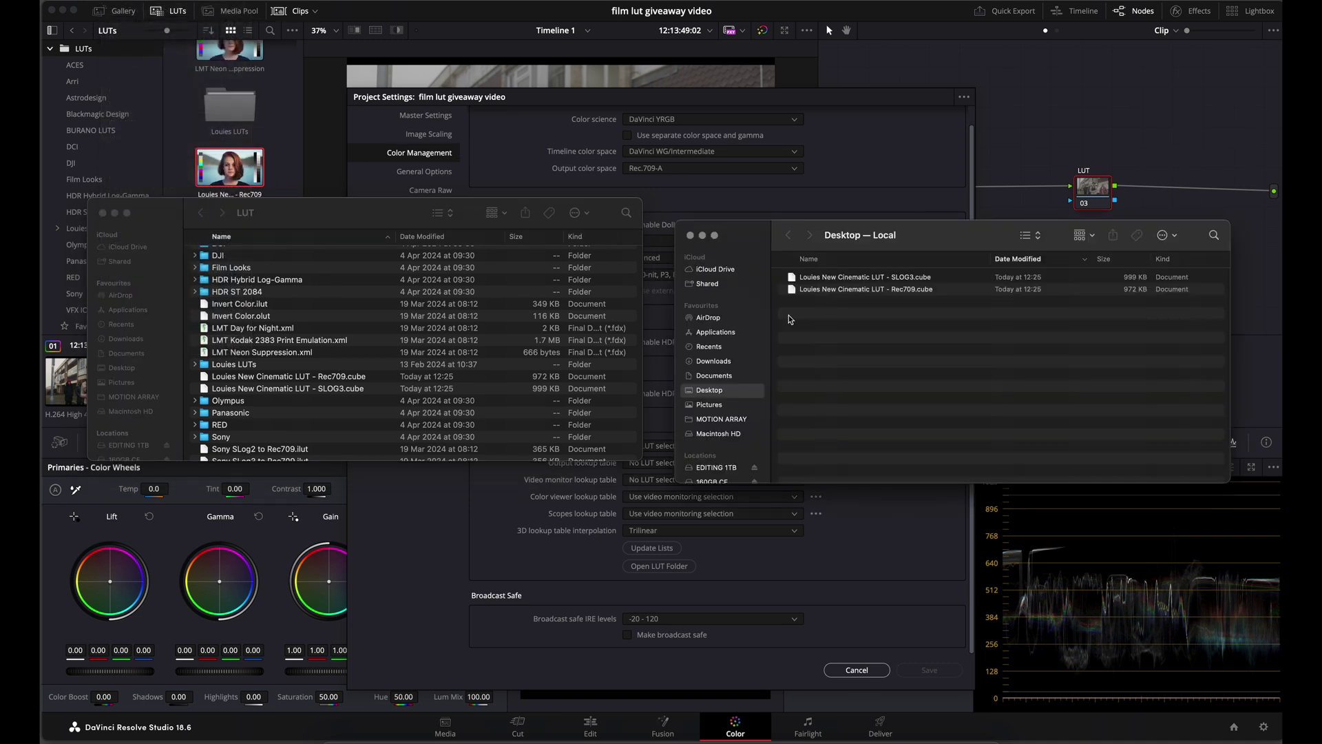
drag(879, 315, 502, 291)
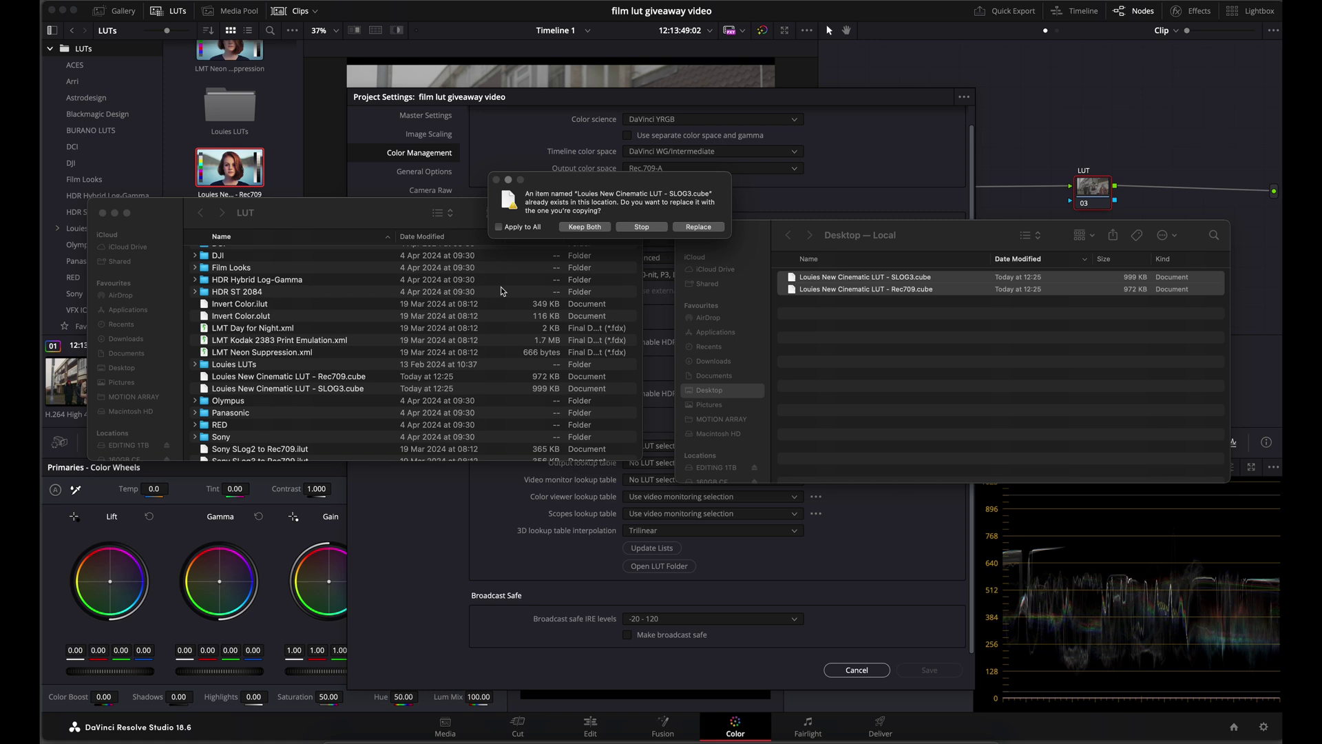
click(692, 231)
click(698, 227)
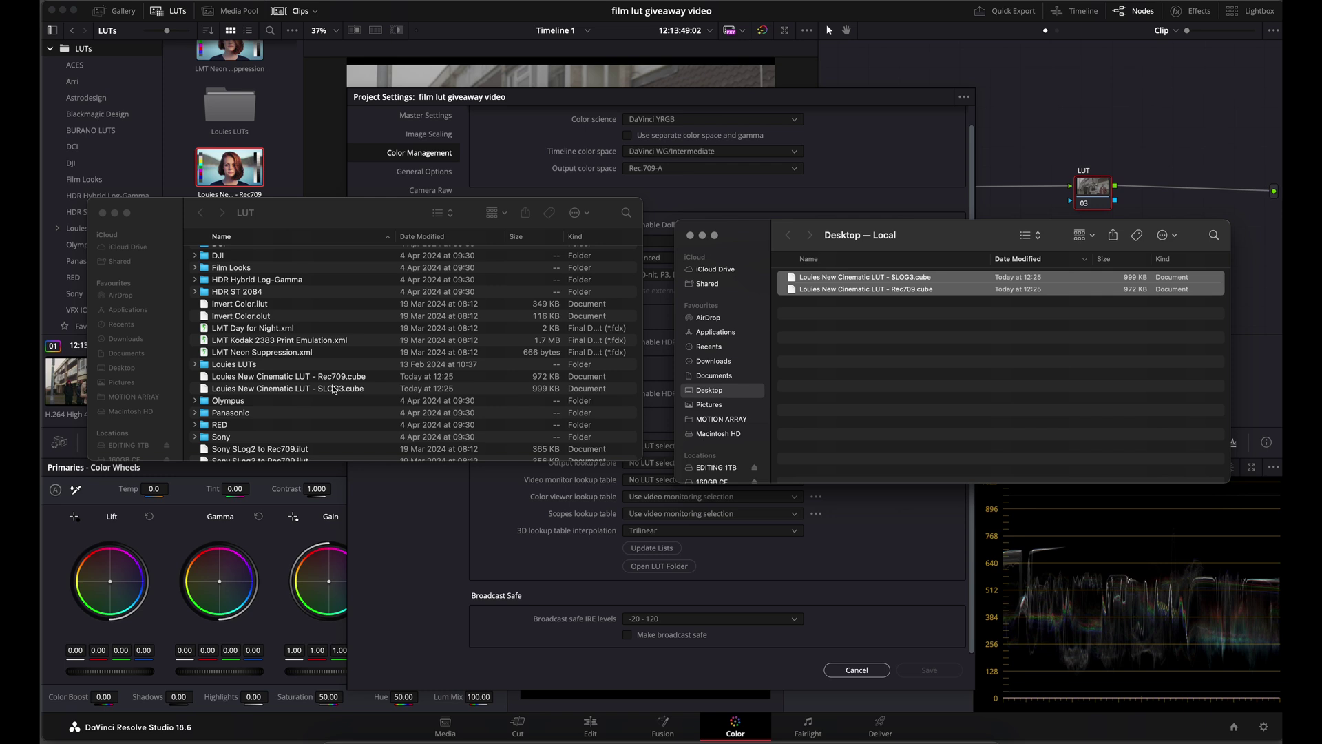
click(690, 236)
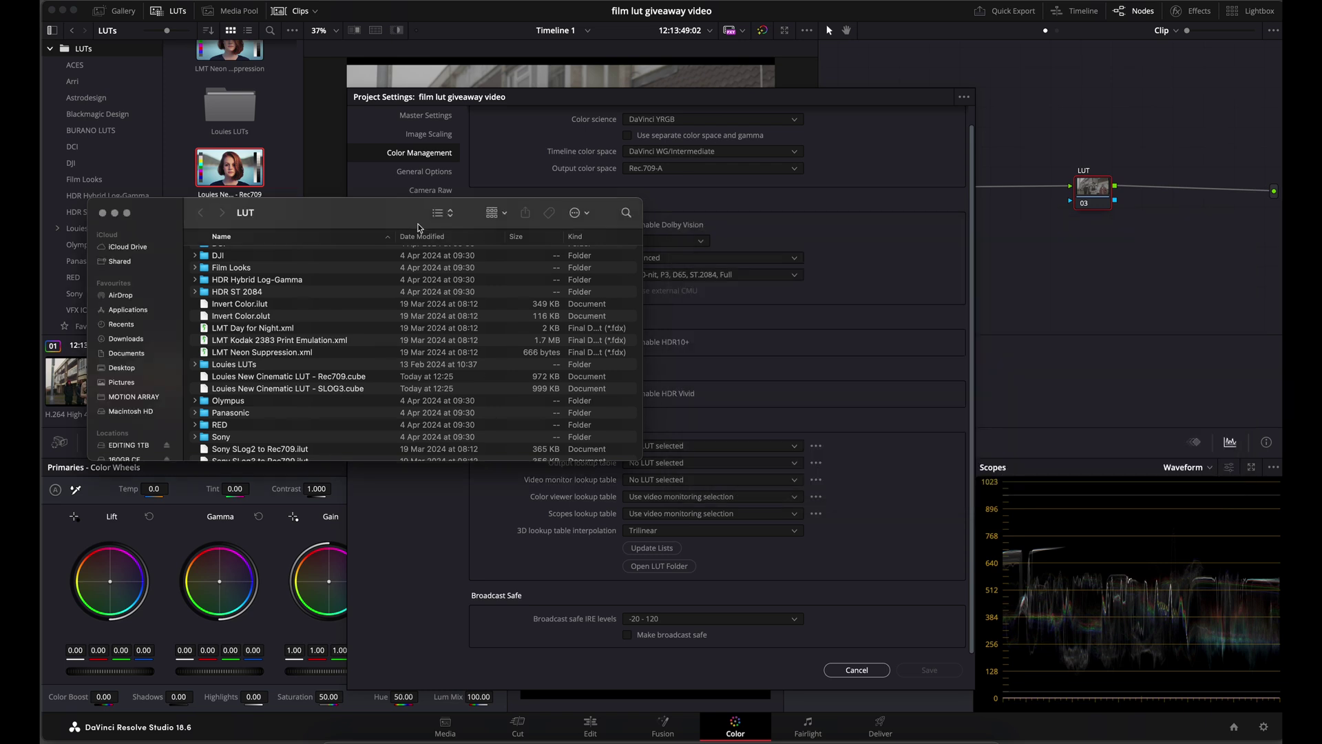
- Close the LUT folder window, refresh the LUT lists with Update Lists, and save Project Settings
click(102, 213)
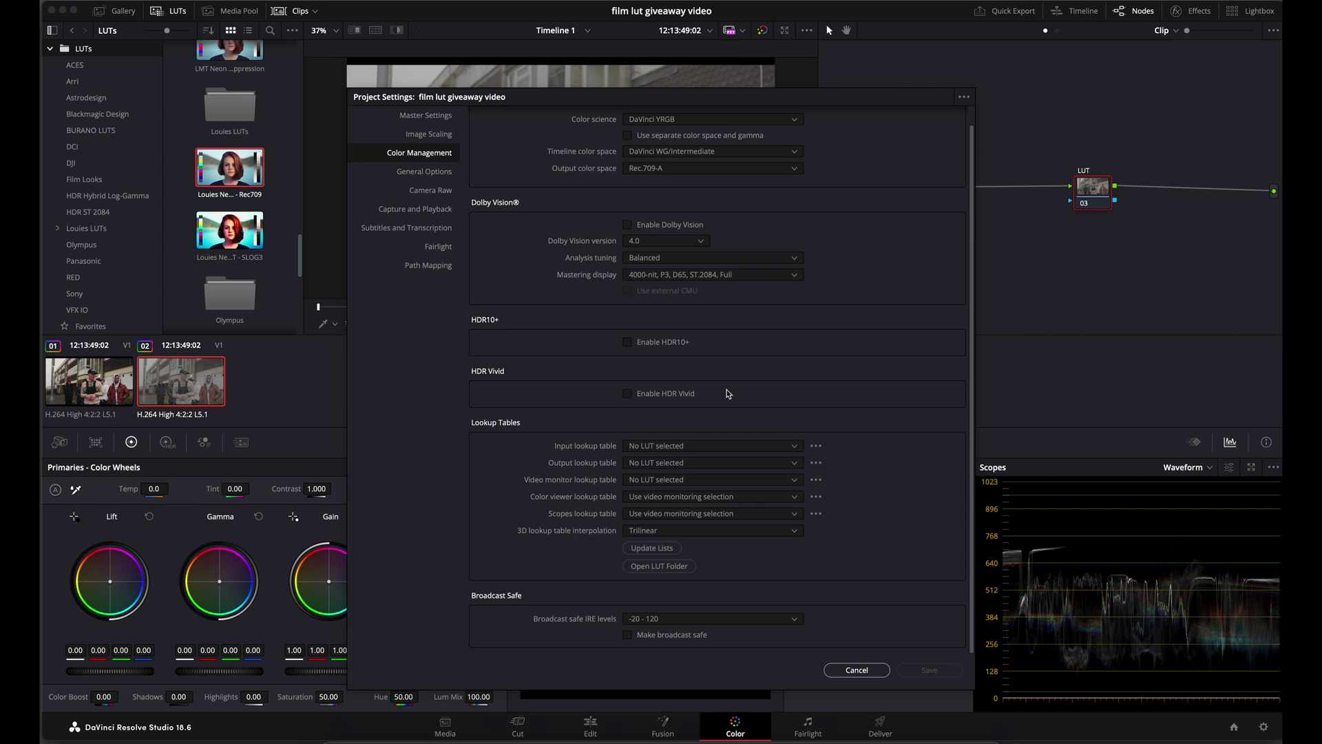
click(657, 549)
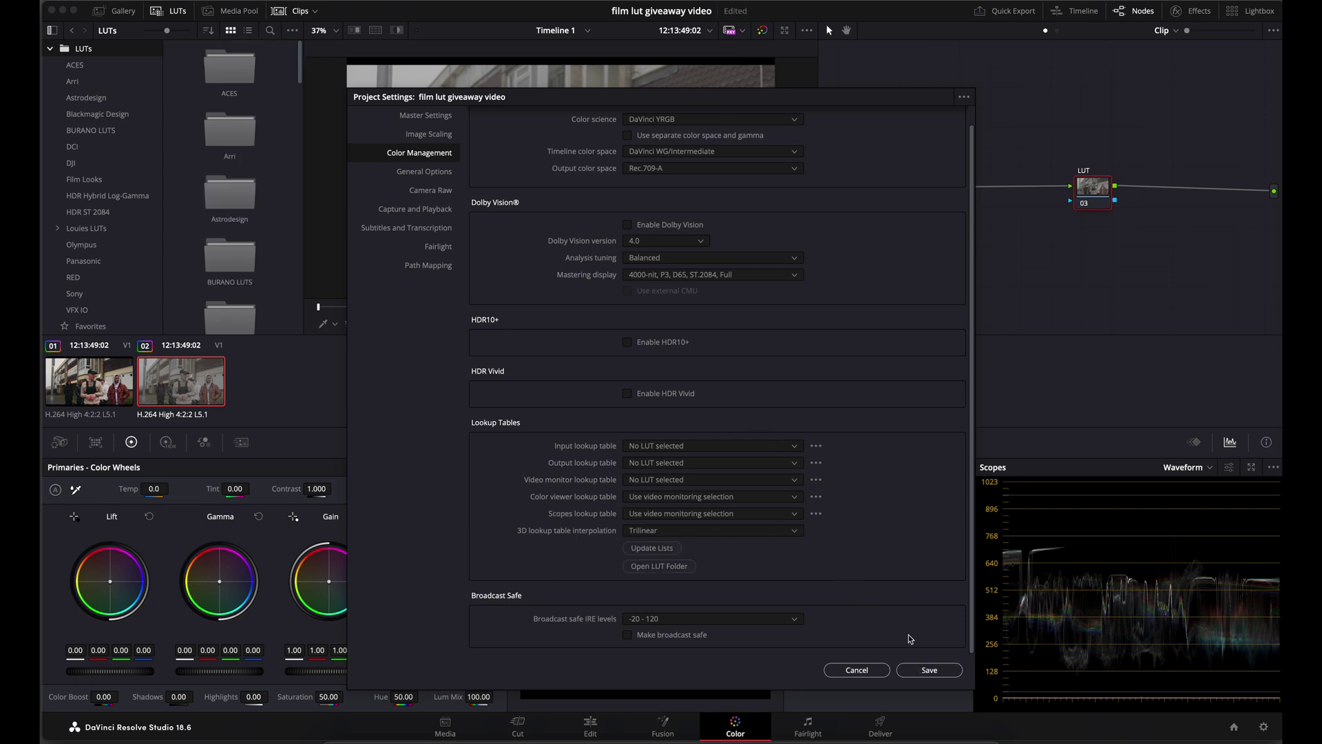
click(923, 672)
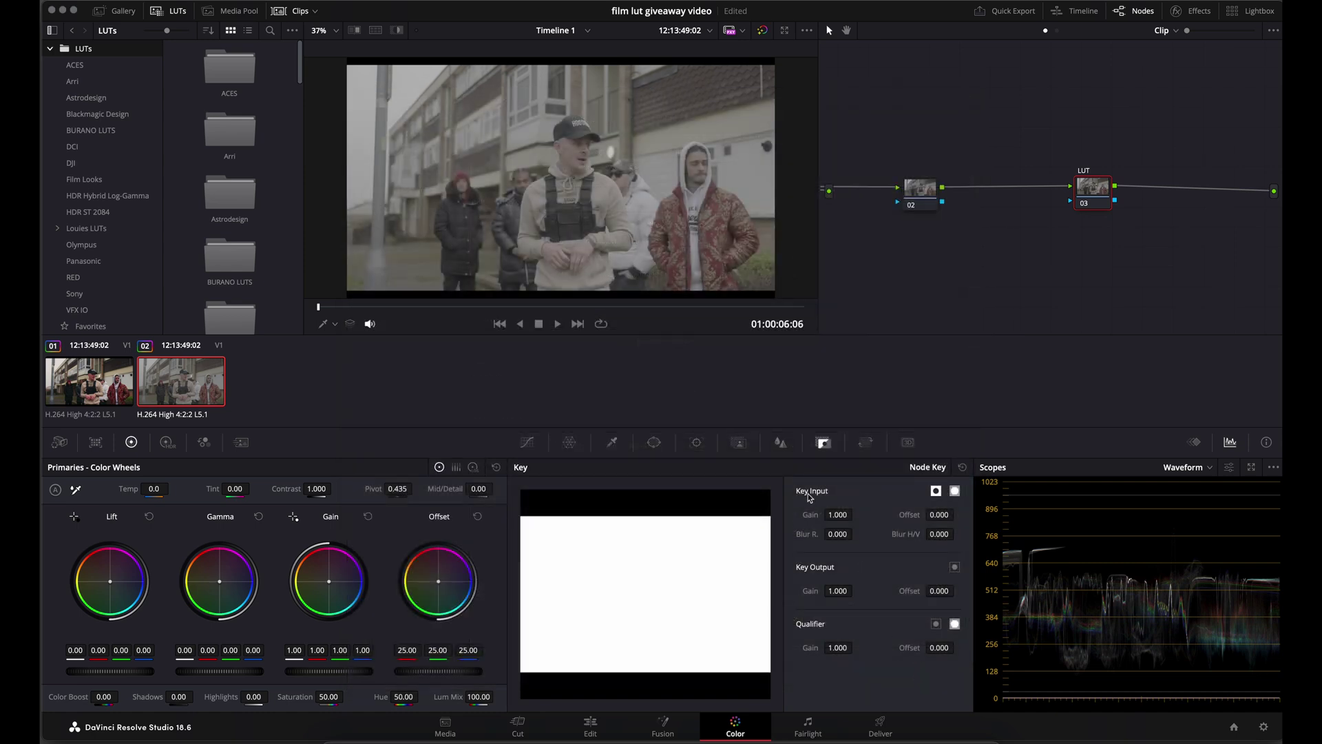
- Scroll the LUT browser until the Louies New Cinematic LUT Rec709 and SLOG3 thumbnails appear
scroll(280, 263, down, 8)
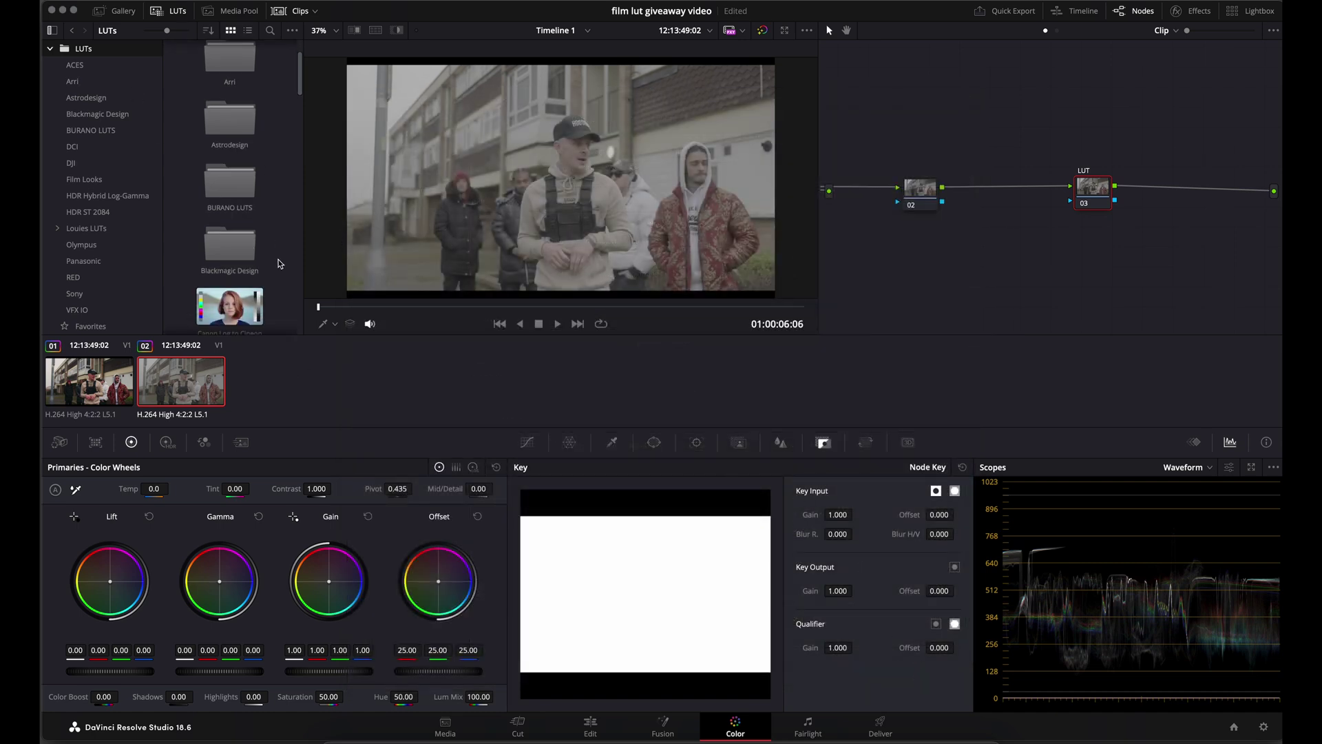
scroll(279, 263, down, 8)
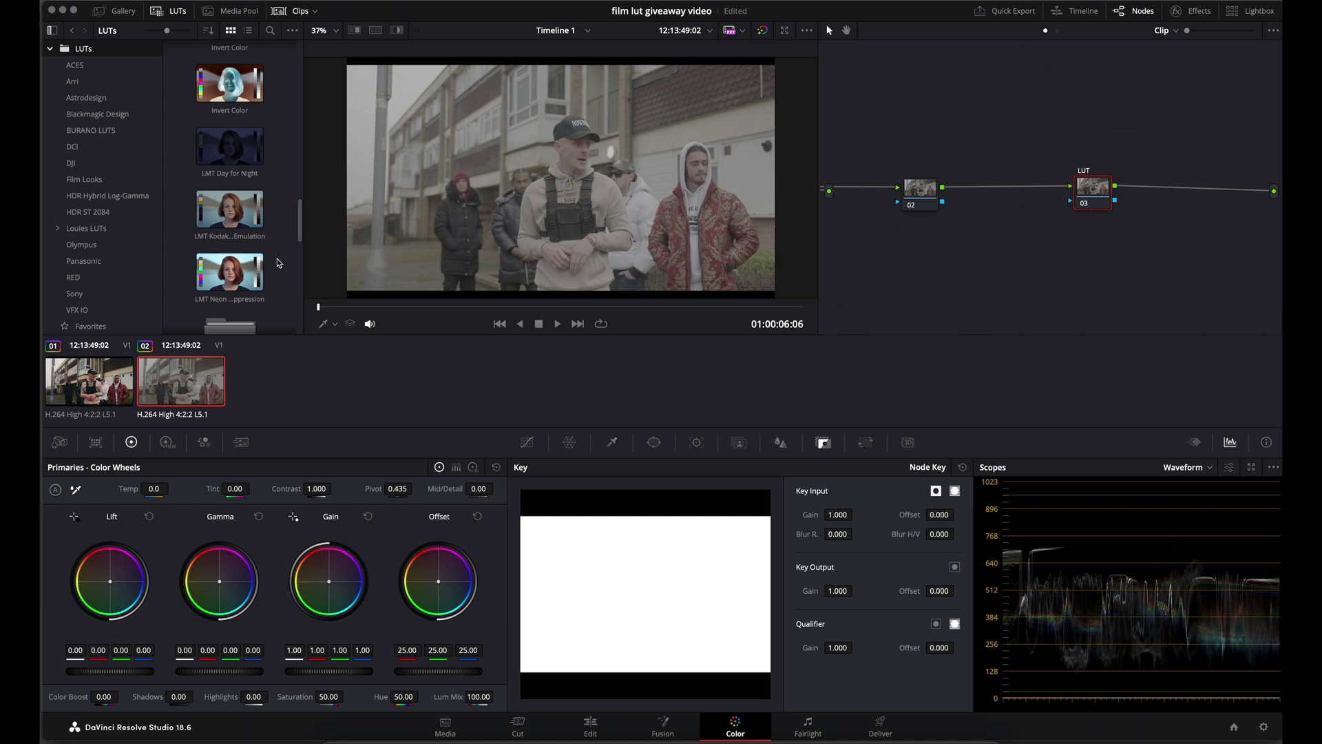
scroll(280, 264, down, 2)
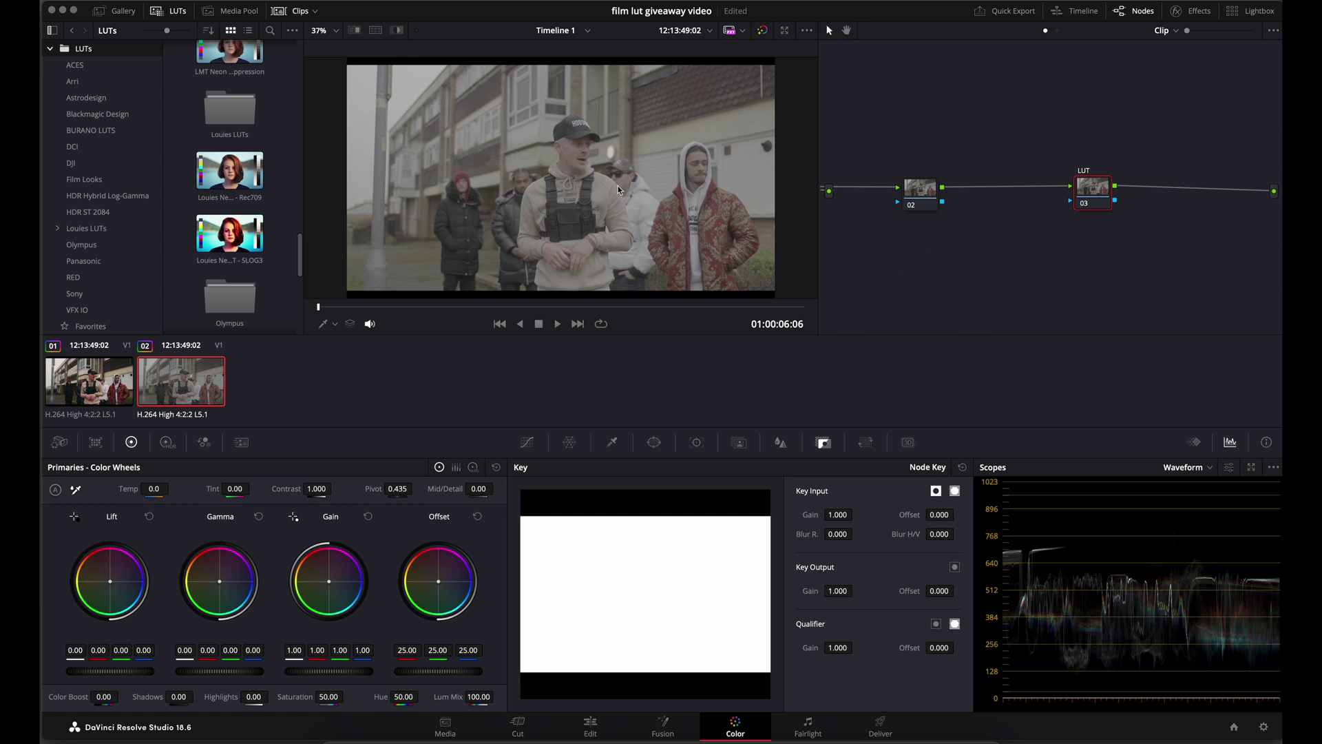
- Save the project with Cmd+S and apply the Louies New Cinematic LUT - SLOG3 to node 03
key(super+s)
double_click(262, 272)
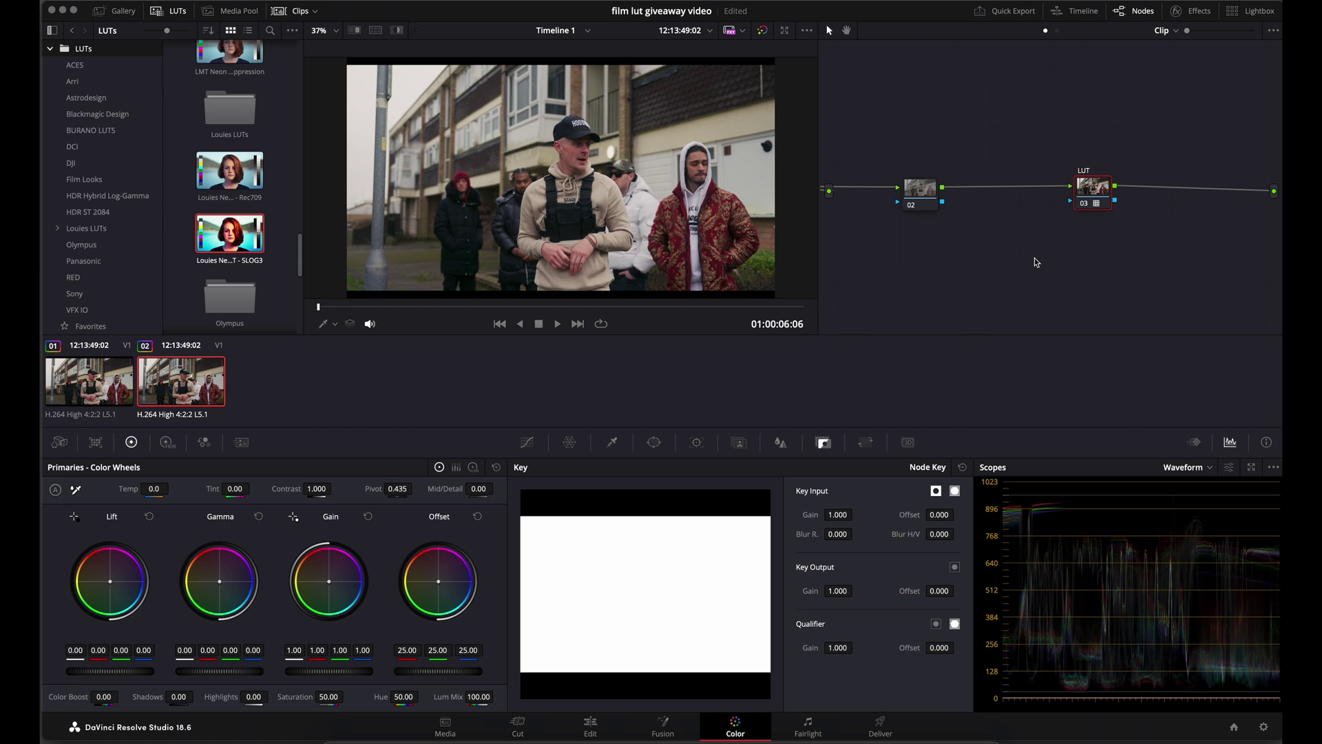
- Reset node 03's grade to remove the SLOG3 LUT, then add Color Space Transform to node 02
right_click(1102, 201)
click(1104, 201)
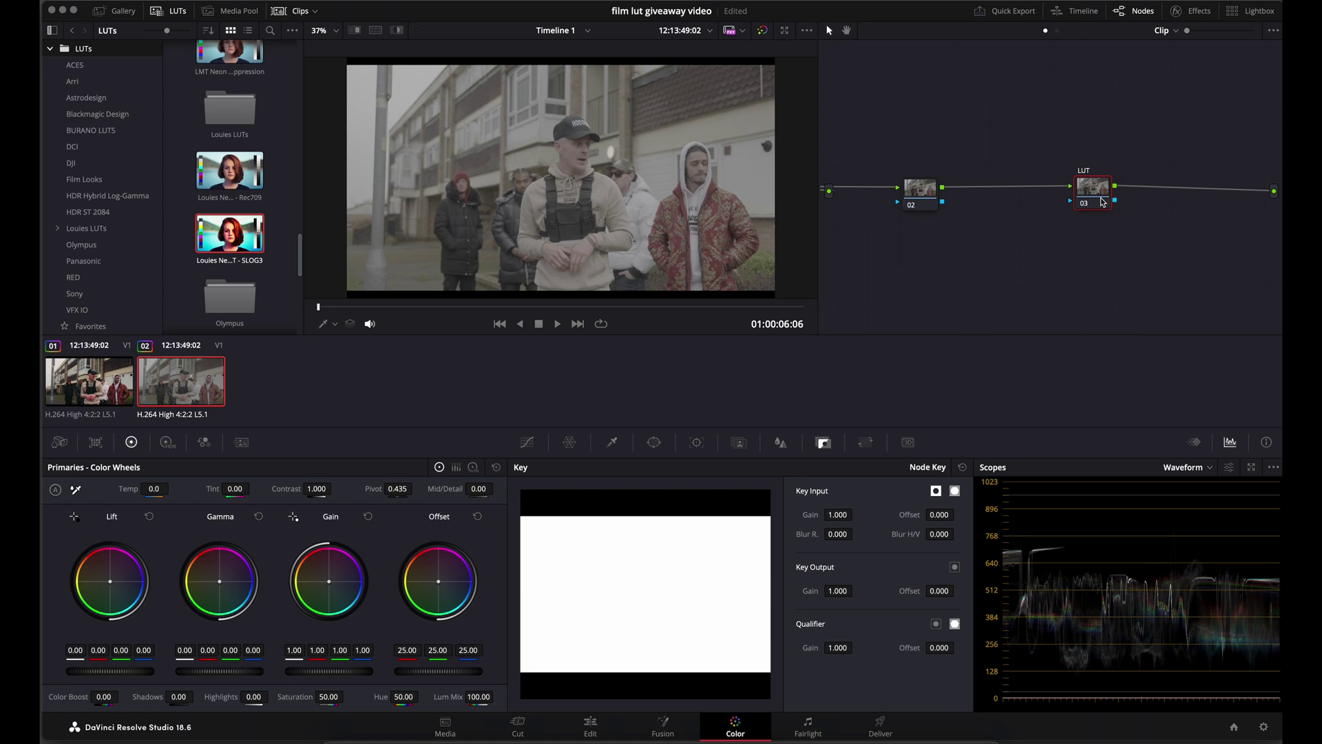
drag(928, 200, 923, 196)
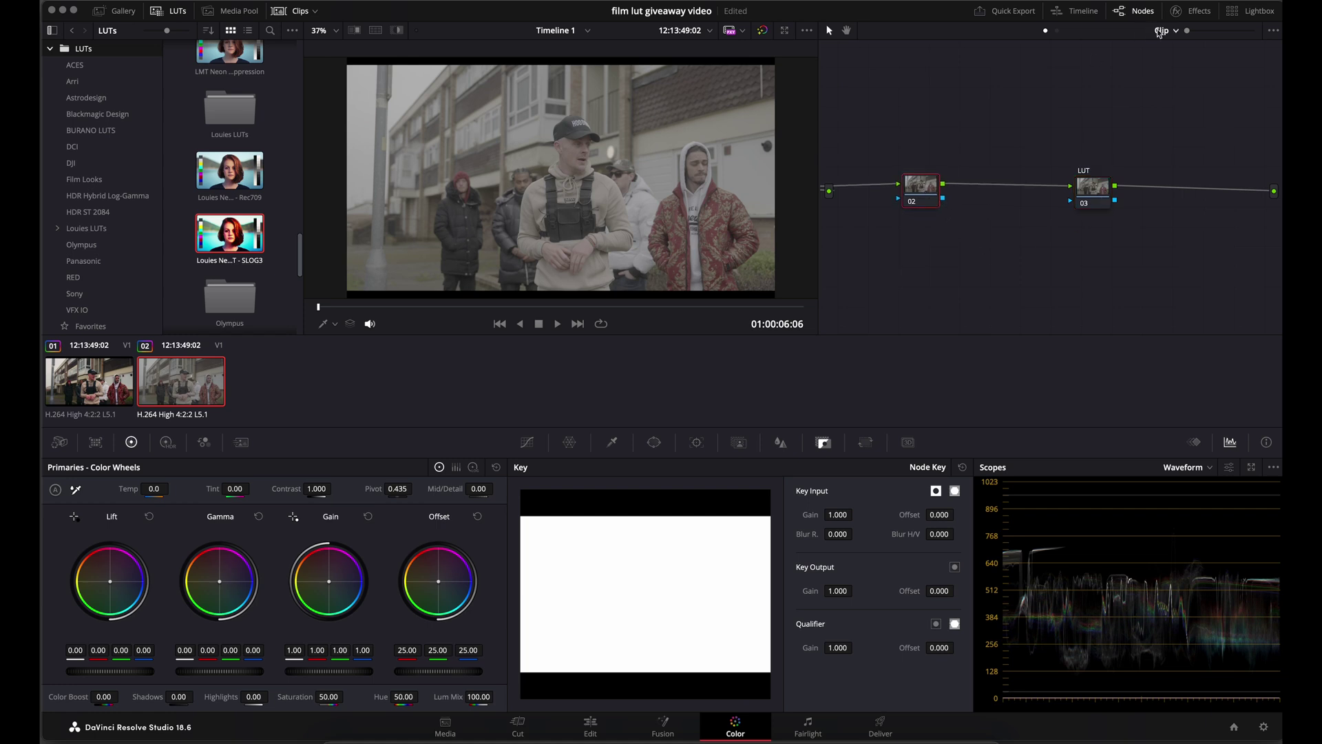
click(1187, 11)
drag(1140, 220, 874, 188)
- Set the transform's input to Sony S-Gamut3.Cine color space with Sony S-Log3 gamma
click(1154, 86)
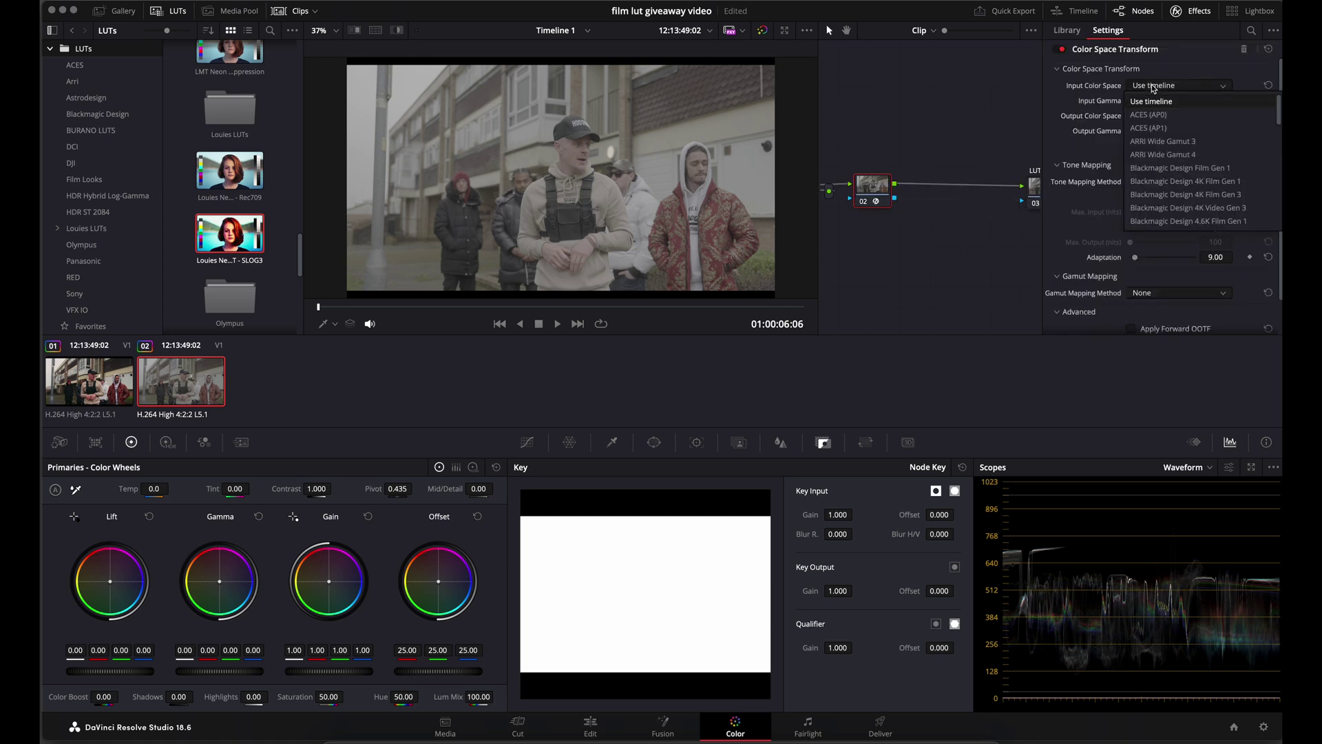
scroll(1197, 185, down, 10)
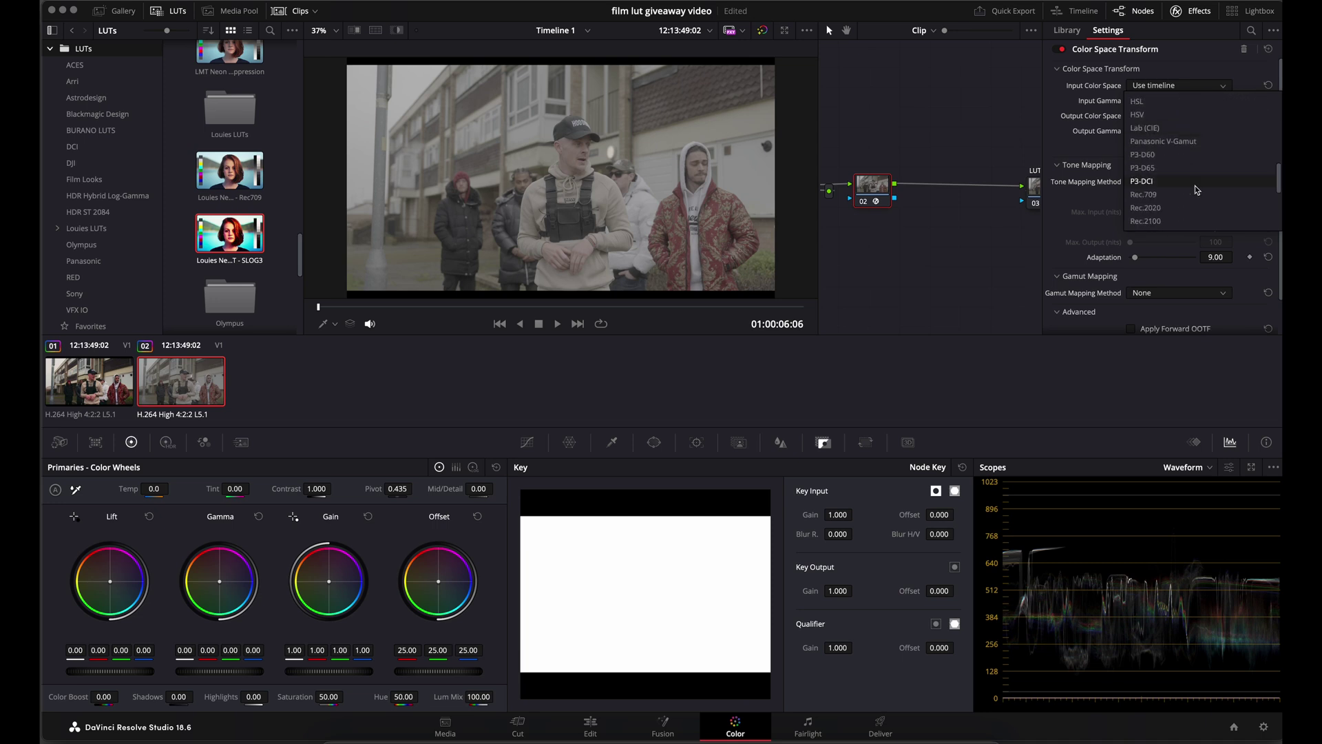
scroll(1196, 192, down, 1)
click(1194, 196)
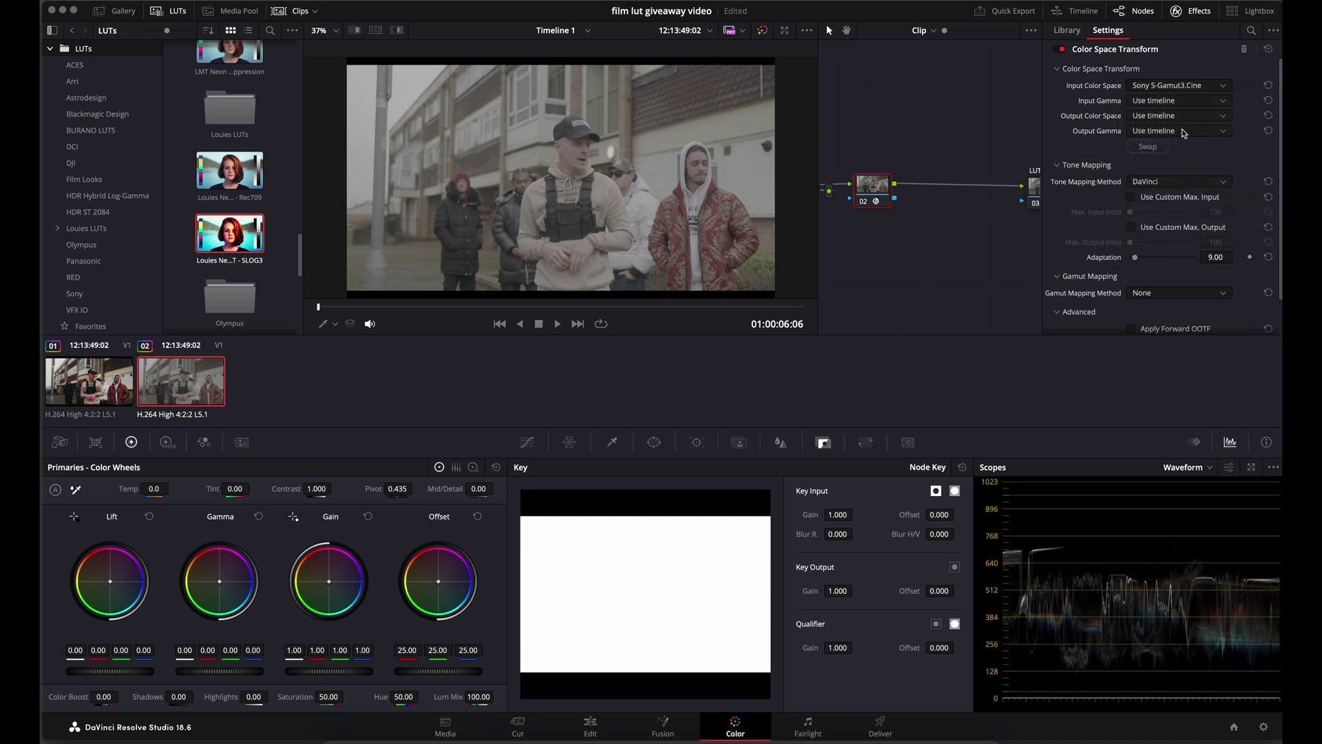
click(1174, 102)
scroll(1184, 186, down, 5)
scroll(1183, 185, down, 20)
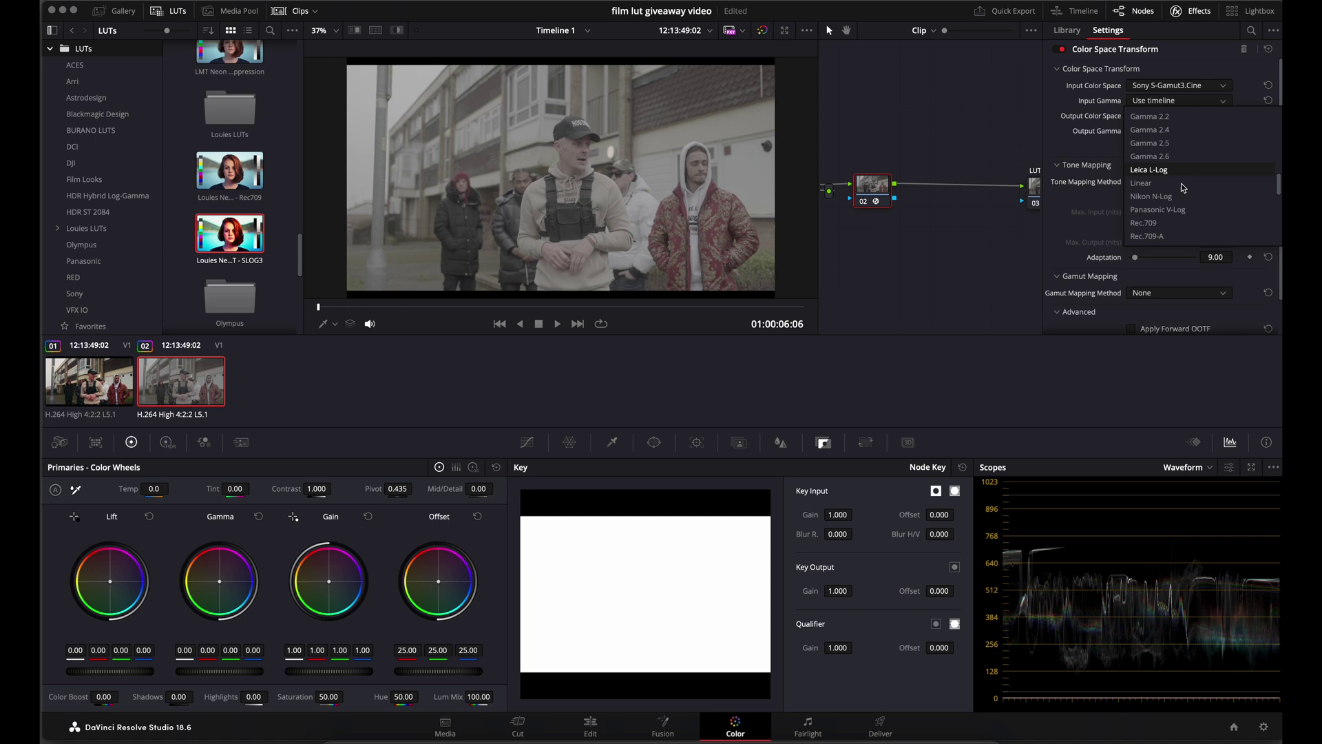
click(1178, 197)
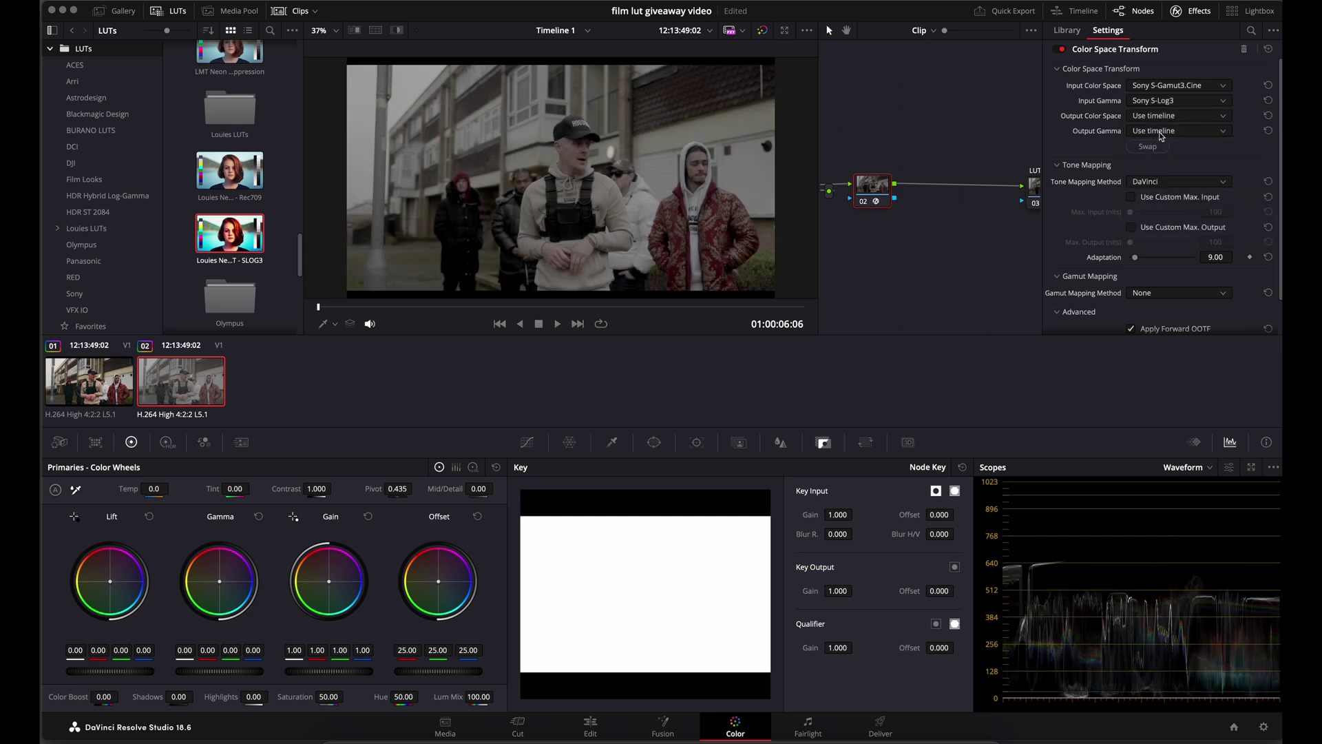
- Set the transform's output to Rec.709 color space with Gamma 2.4
click(1164, 116)
scroll(1178, 184, down, 5)
scroll(1178, 184, down, 10)
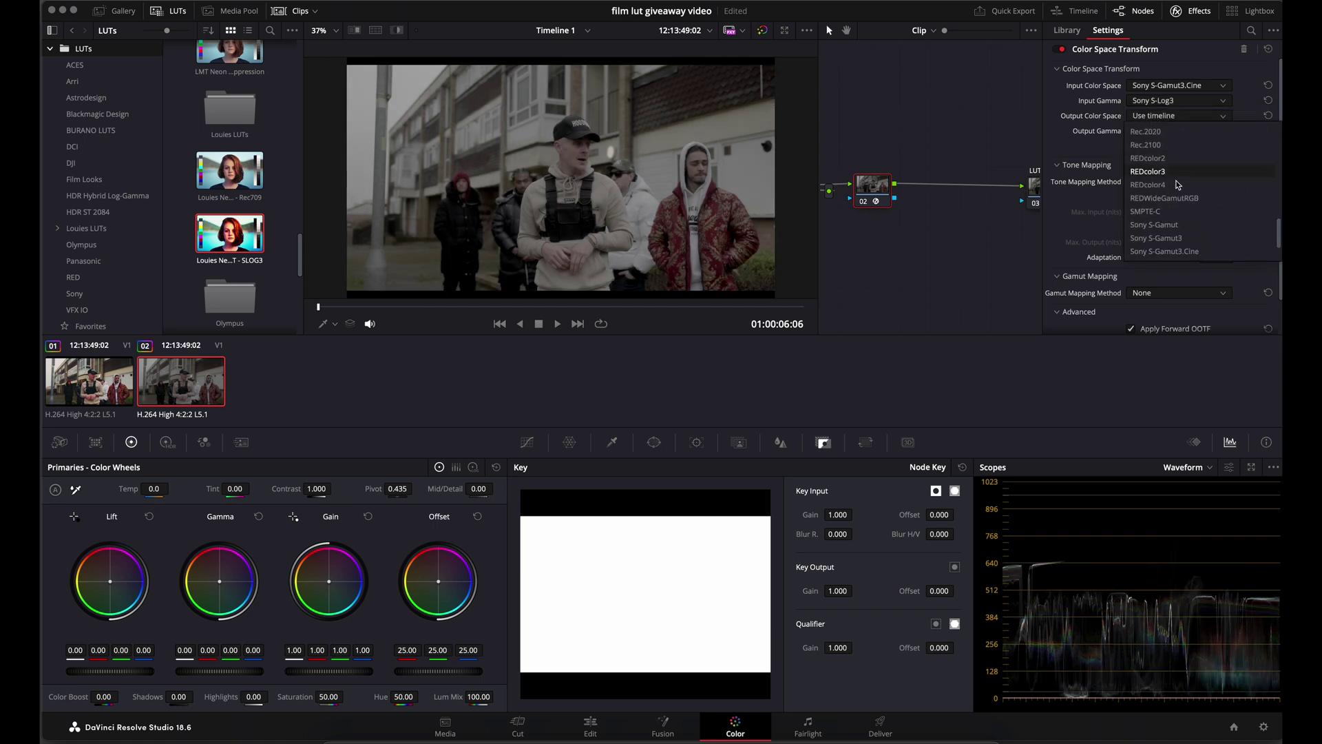
click(1164, 141)
click(1161, 133)
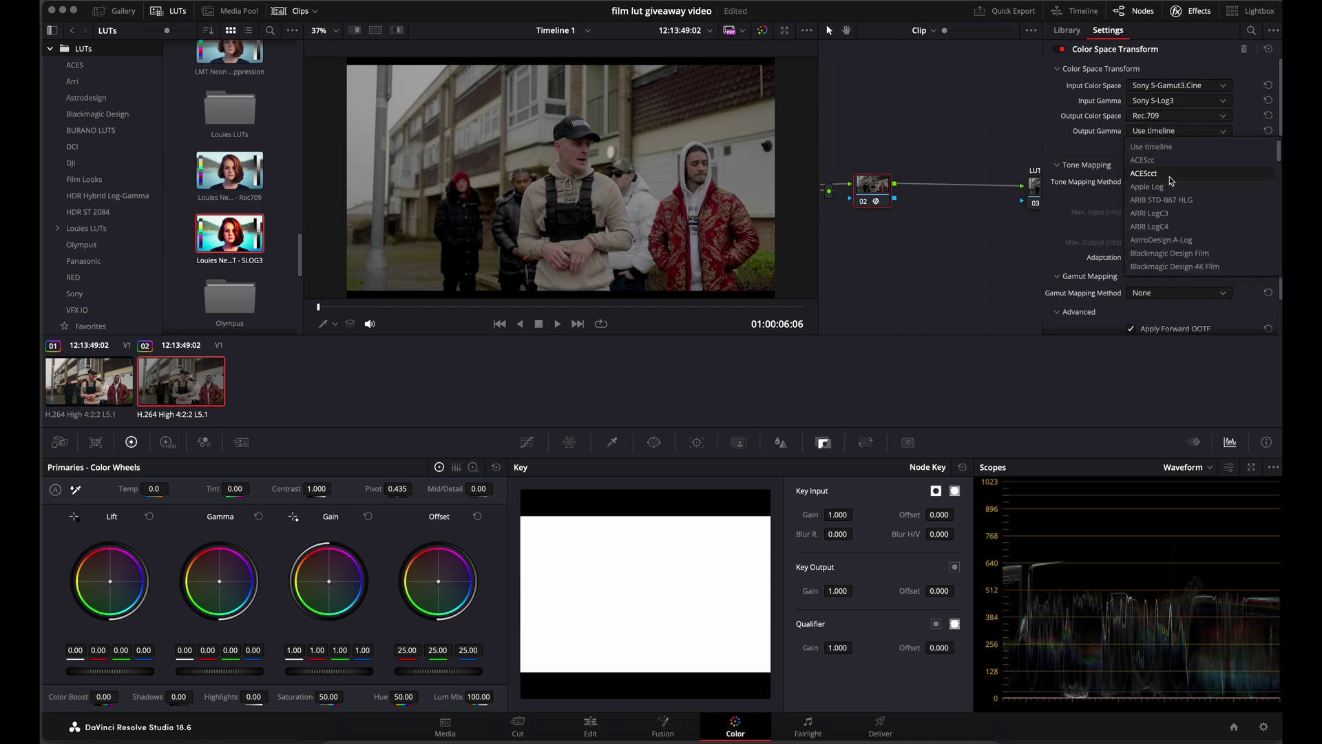
scroll(1178, 199, down, 5)
scroll(1178, 200, down, 4)
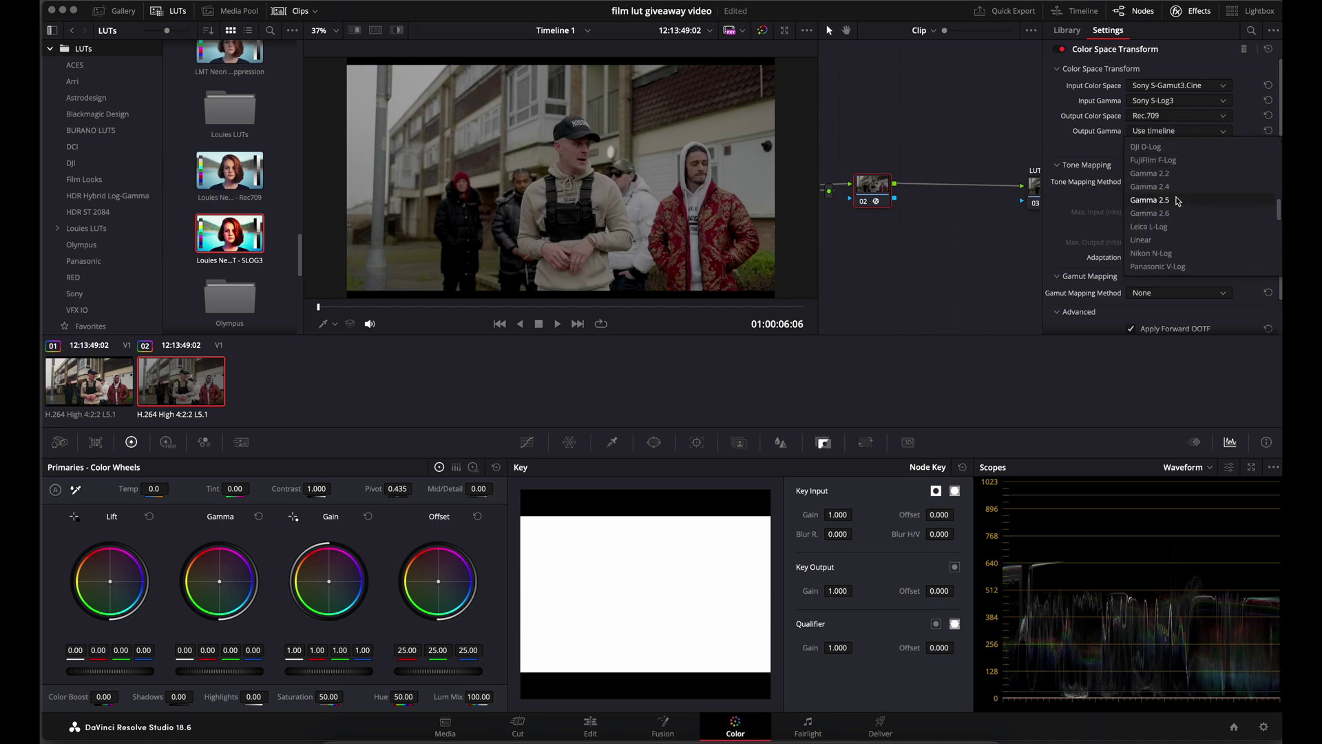
click(1150, 186)
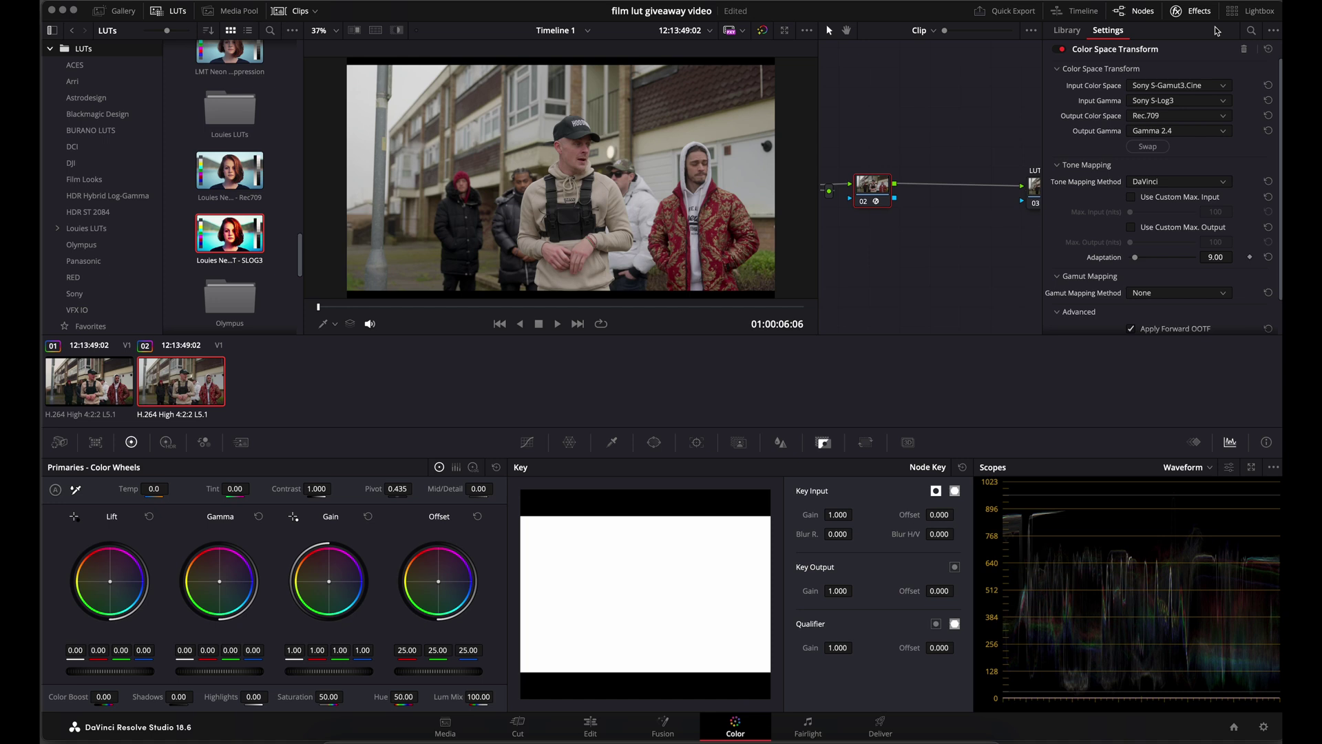
click(1198, 11)
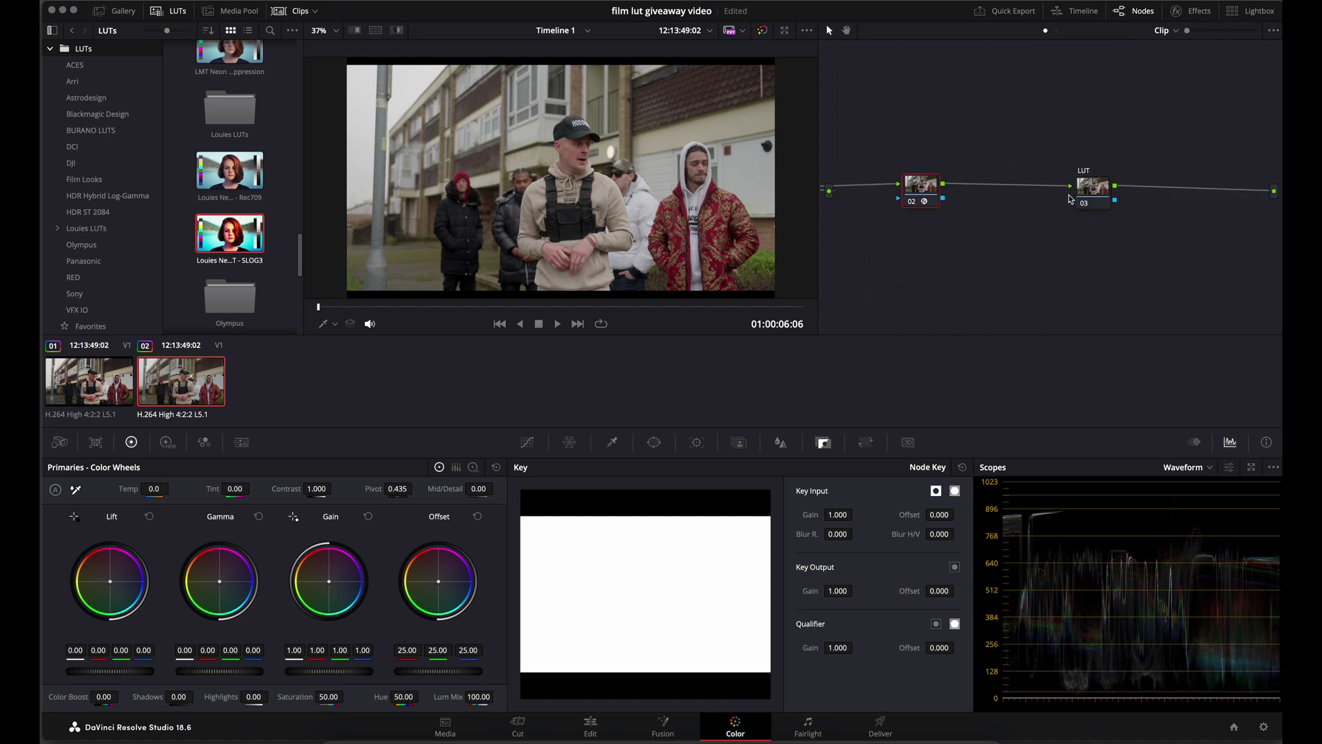
- Select node 03 and apply the Louies New Cinematic LUT - Rec709 to it
drag(1095, 195, 1085, 191)
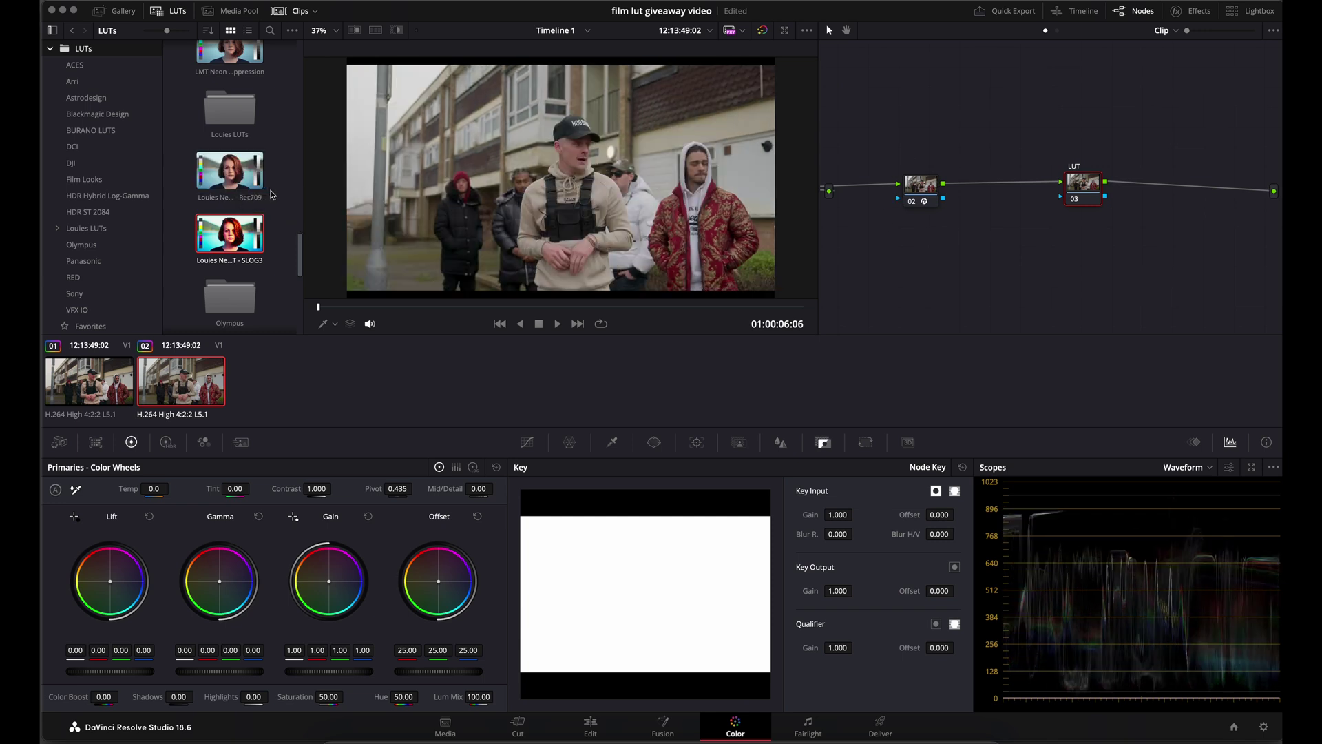
double_click(231, 172)
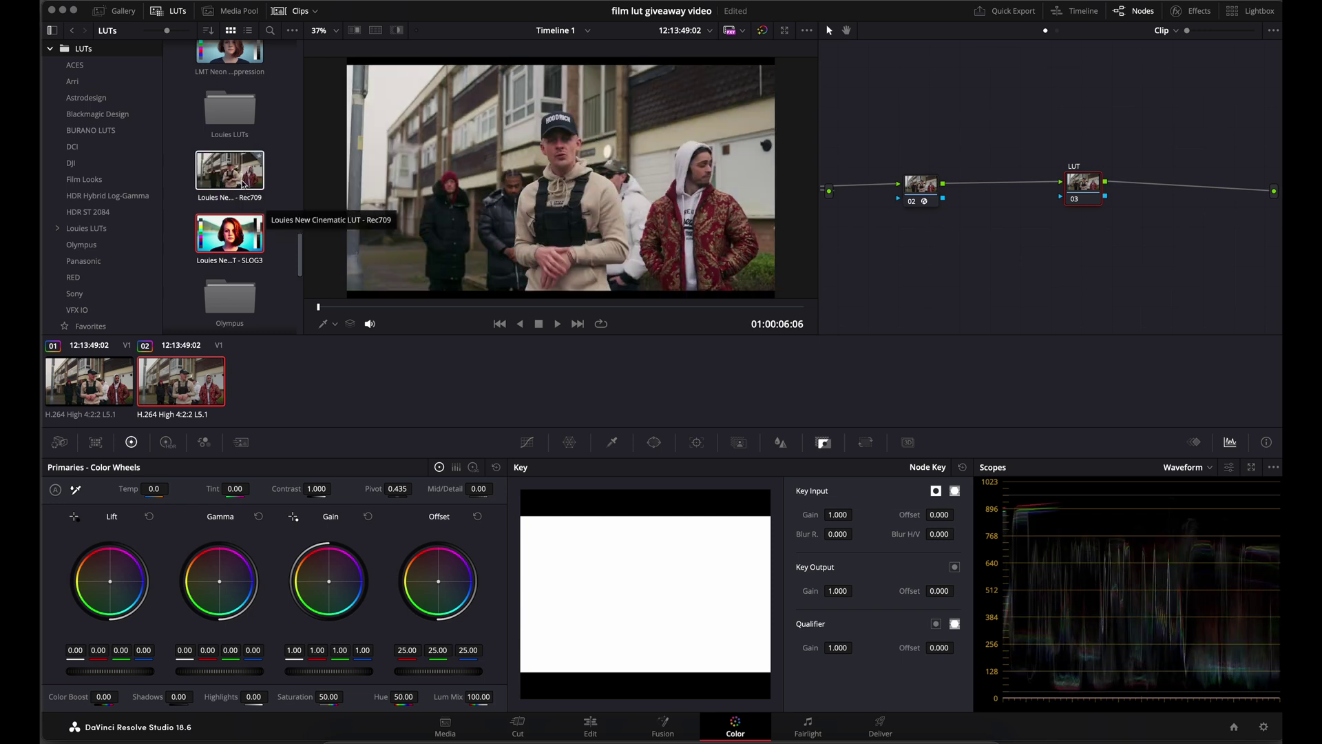